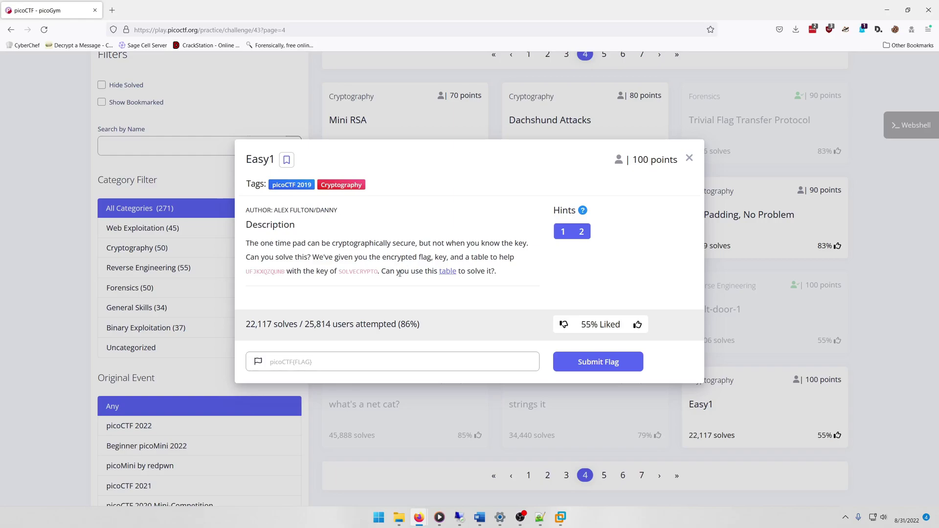
Select the ciphertext and key SOLVECRYPTO, then download table.txt and open it beside the challenge
{"action": "left_click_drag", "start_coordinate": [248, 271], "coordinate": [357, 273]}
{"action": "double_click", "coordinate": [358, 272]}
{"action": "left_click", "coordinate": [447, 272]}
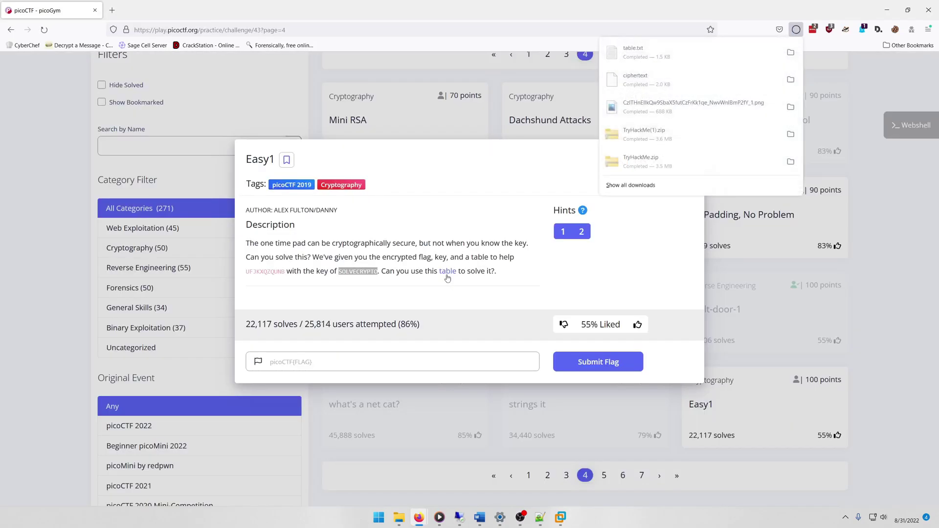
{"action": "left_click", "coordinate": [706, 51]}
{"action": "left_click_drag", "start_coordinate": [551, 140], "coordinate": [626, 82]}
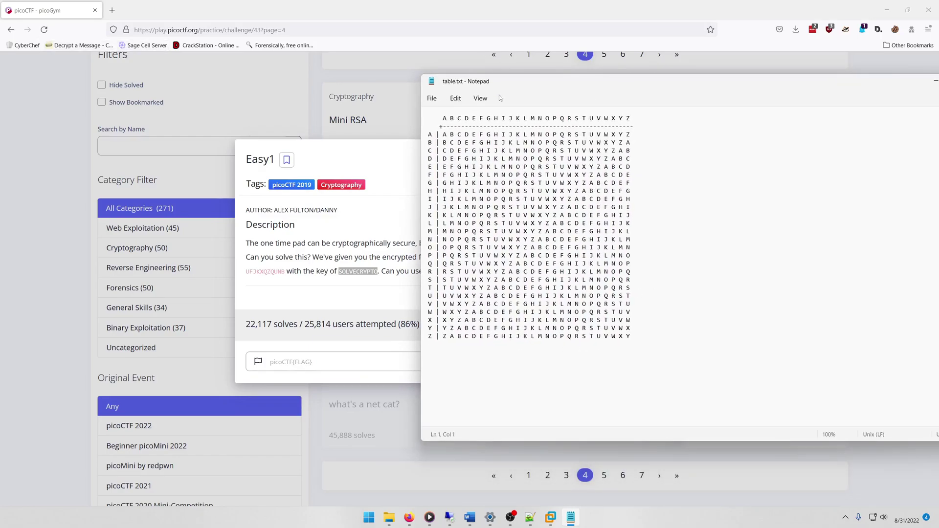
Move the table right of the challenge and decode key S over ciphertext U as C, on a new line
{"action": "left_click_drag", "start_coordinate": [500, 98], "coordinate": [573, 106]}
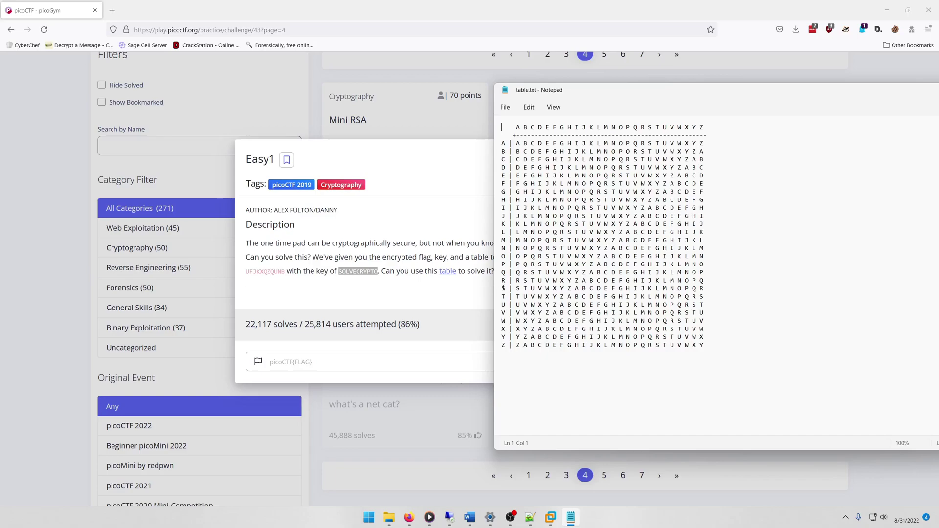
{"action": "left_click_drag", "start_coordinate": [500, 289], "coordinate": [529, 290]}
{"action": "left_click", "coordinate": [532, 127]}
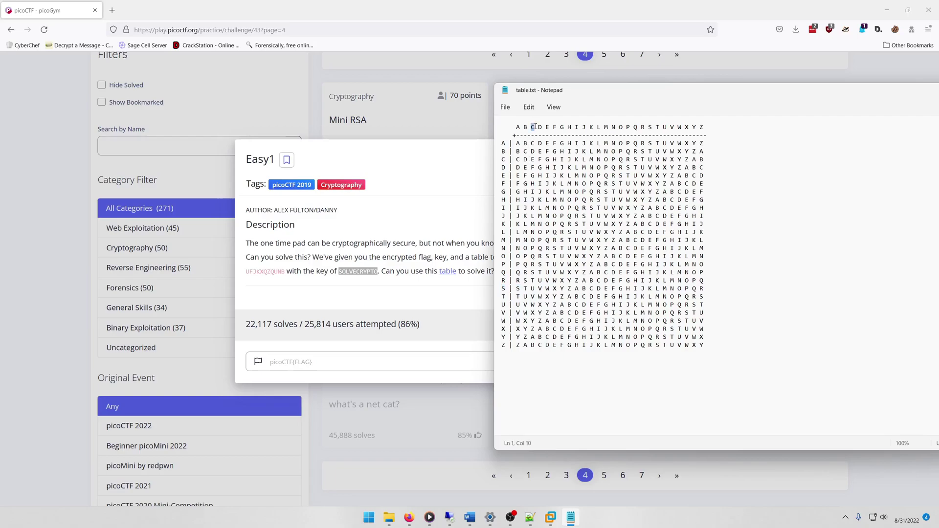
{"action": "left_click", "coordinate": [735, 349]}
{"action": "key", "text": "Return"}
{"action": "type", "text": "c"}
{"action": "left_click_drag", "start_coordinate": [503, 256], "coordinate": [645, 257]}
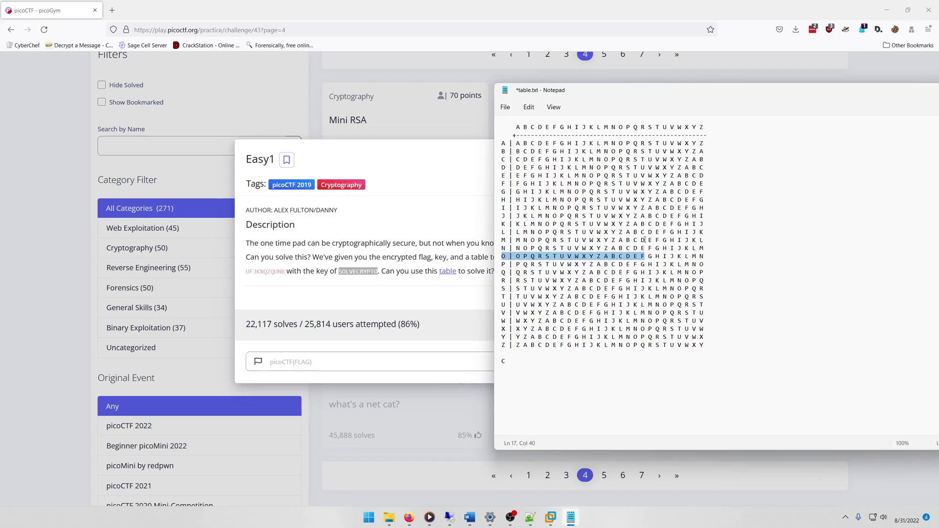
{"action": "left_click", "coordinate": [549, 363]}
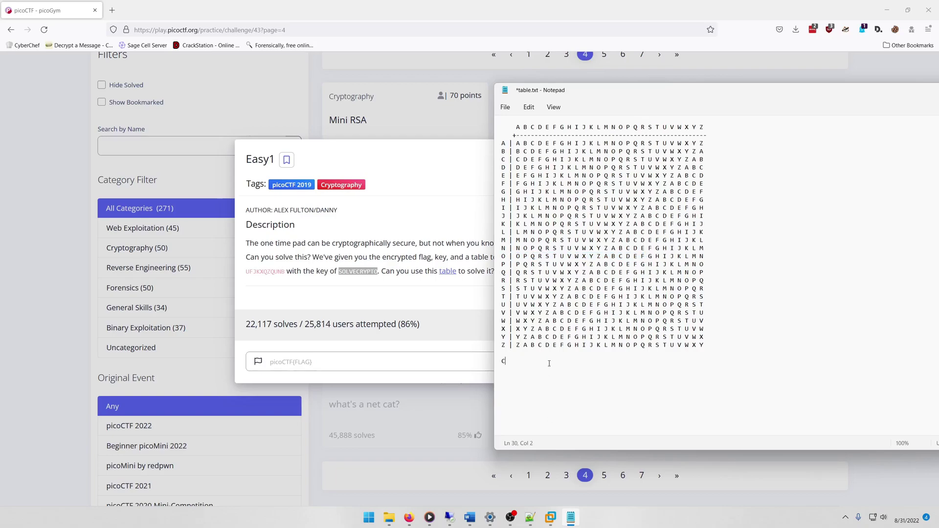
Decode the next letters via key rows O, L and V, appending R, Y, P to read CRYP
{"action": "type", "text": "R"}
{"action": "left_click_drag", "start_coordinate": [502, 233], "coordinate": [699, 233]}
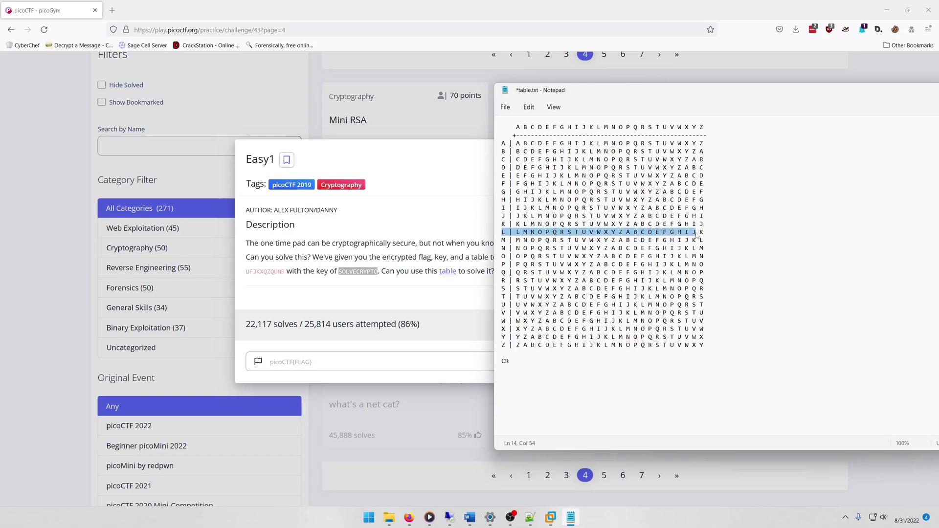
{"action": "left_click", "coordinate": [548, 362]}
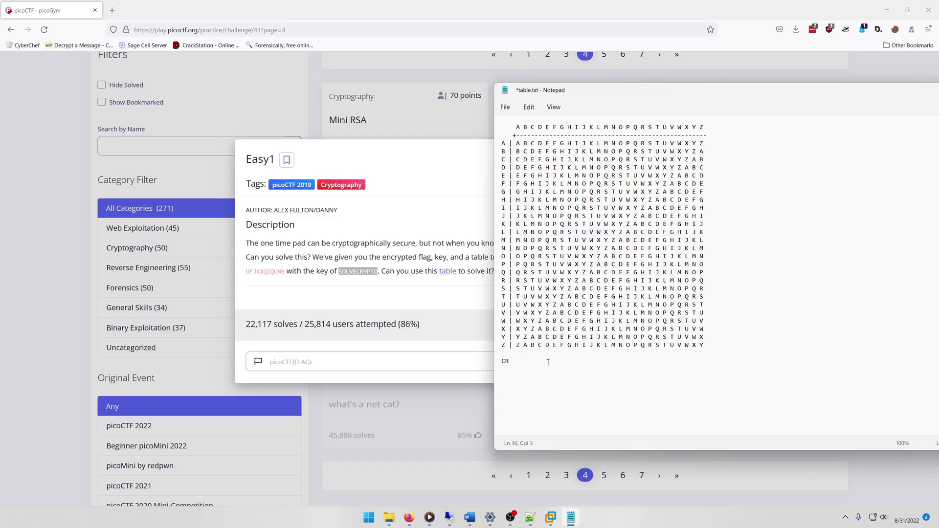
{"action": "type", "text": "Y"}
{"action": "left_click_drag", "start_coordinate": [503, 312], "coordinate": [630, 314]}
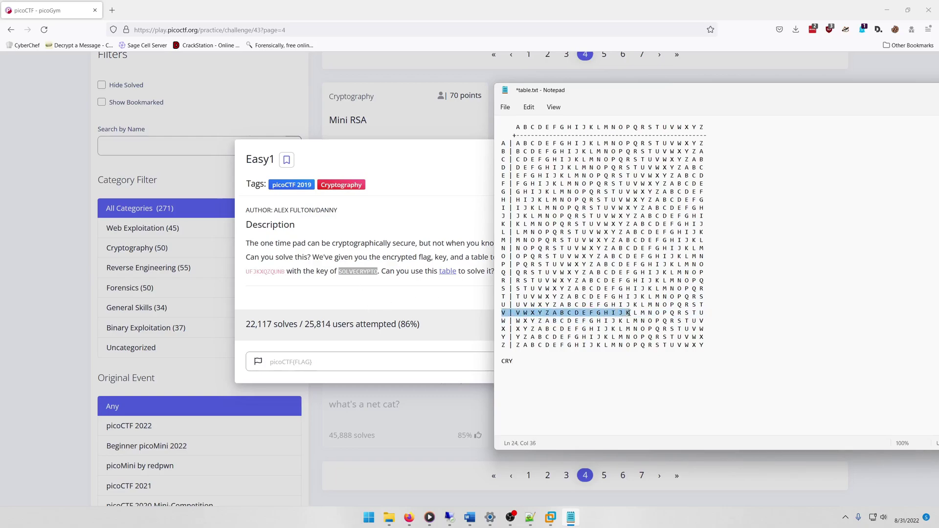
{"action": "left_click", "coordinate": [541, 360]}
{"action": "type", "text": "P"}
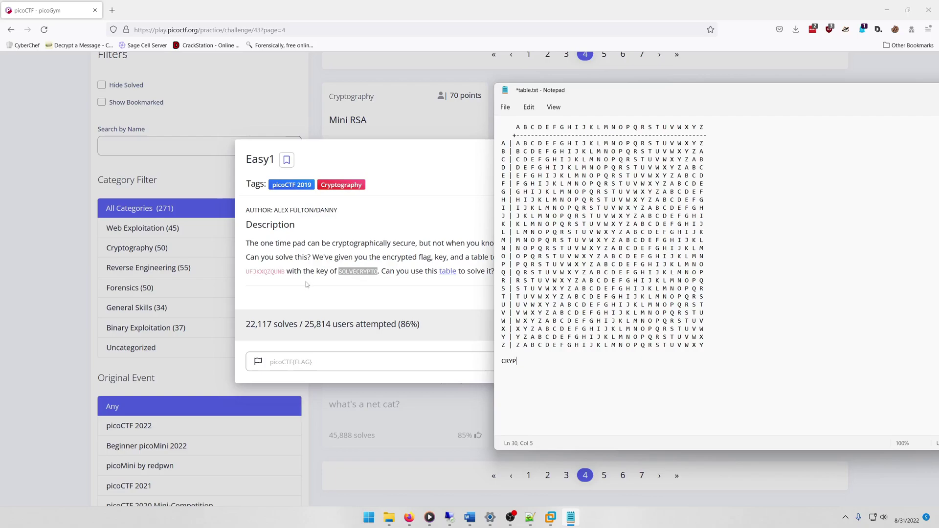
Trace key row E and append TO so the decoded line reads CRYPTO
{"action": "triple_click", "coordinate": [504, 176]}
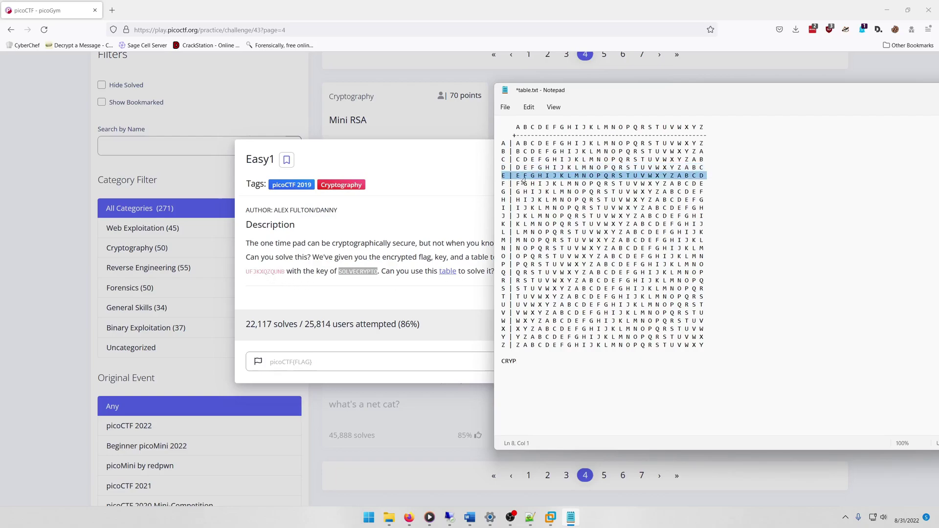
{"action": "left_click", "coordinate": [522, 176]}
{"action": "left_click_drag", "start_coordinate": [499, 176], "coordinate": [657, 176]}
{"action": "left_click", "coordinate": [558, 361]}
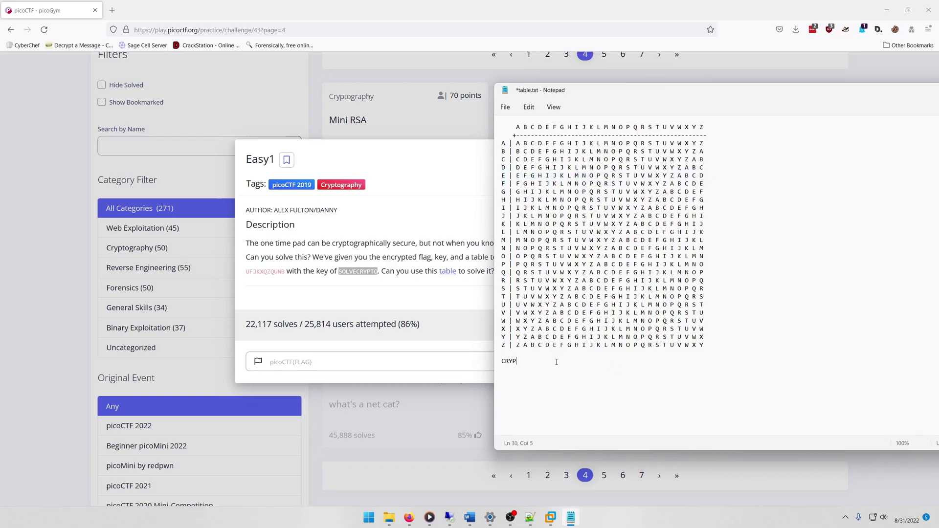
{"action": "type", "text": "TO"}
{"action": "left_click_drag", "start_coordinate": [501, 159], "coordinate": [625, 165]}
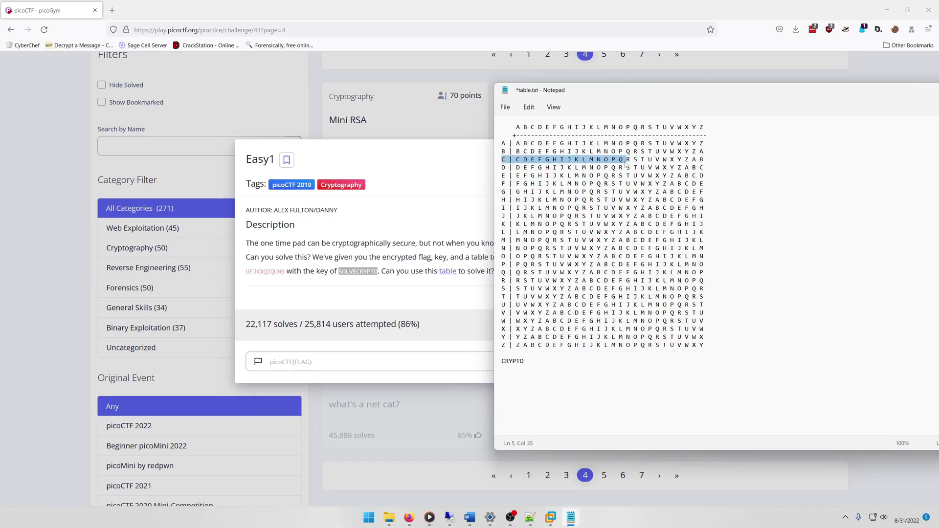
Decode key rows C and R (ciphertext Q, Z) and append IS, giving CRYPTOIS
{"action": "left_click", "coordinate": [523, 363]}
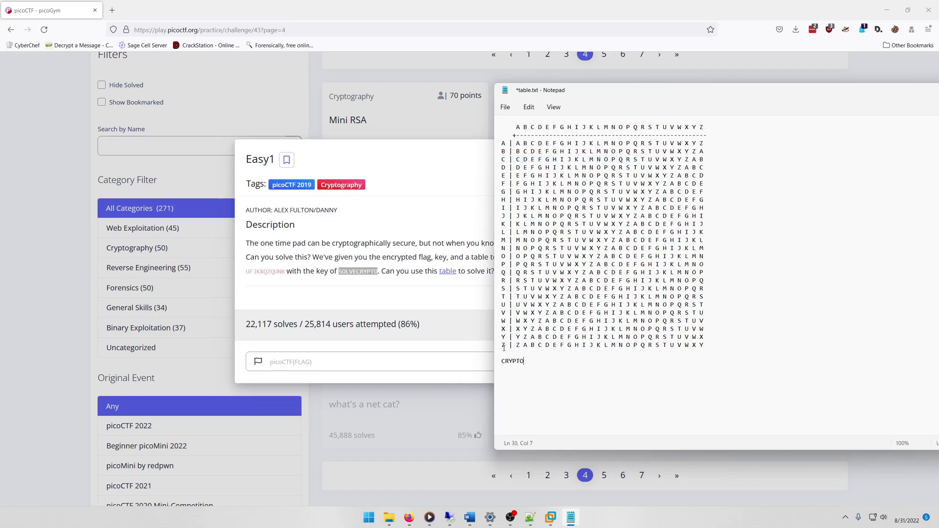
{"action": "left_click", "coordinate": [362, 272]}
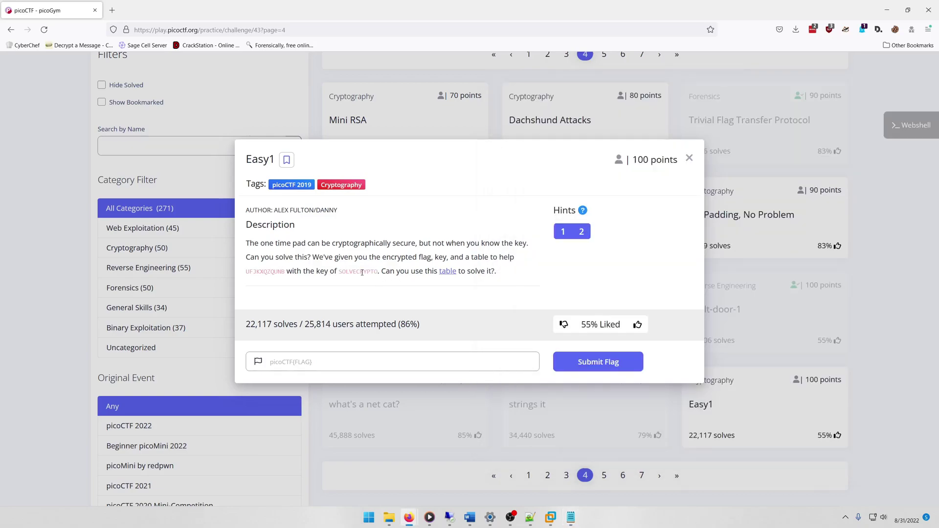
{"action": "left_click", "coordinate": [571, 518]}
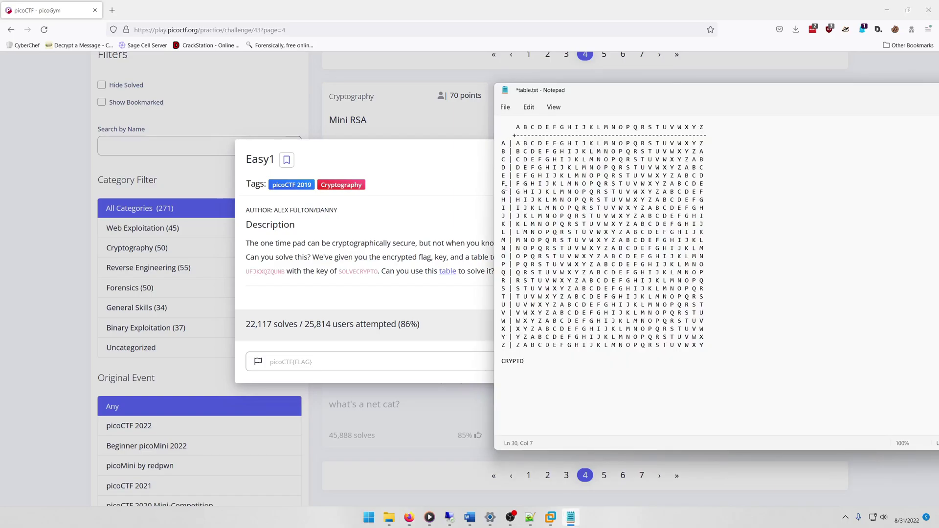
{"action": "left_click_drag", "start_coordinate": [500, 280], "coordinate": [579, 280]}
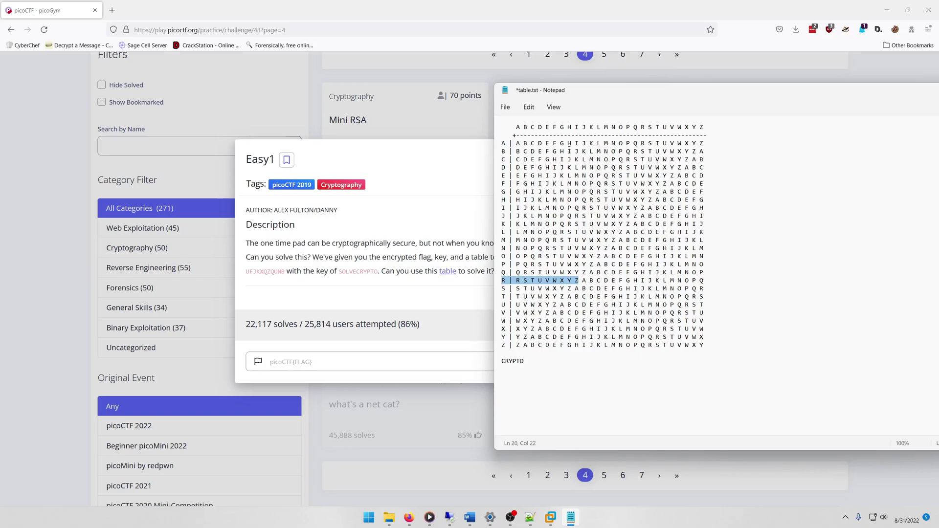
{"action": "left_click", "coordinate": [549, 361]}
{"action": "type", "text": "IS"}
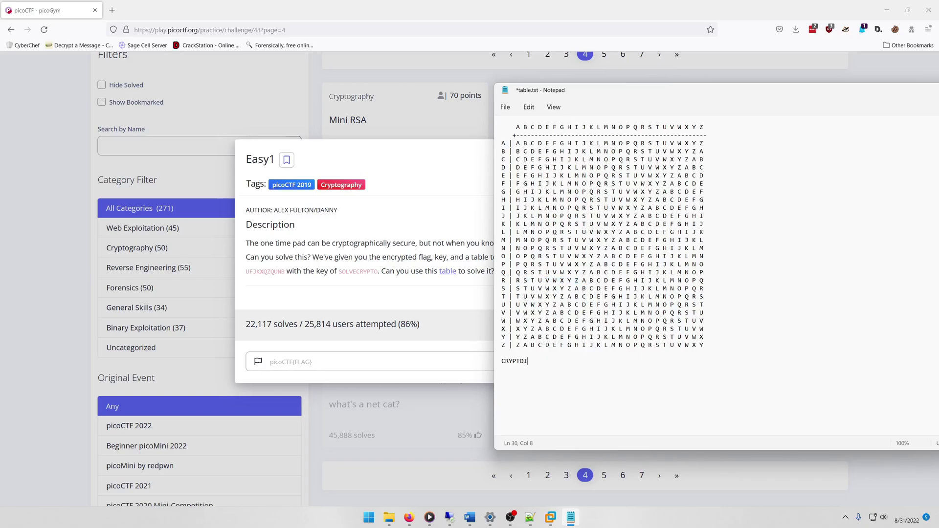
{"action": "key", "text": "Up"}
{"action": "key", "text": "Up"}
{"action": "key", "text": "Up"}
{"action": "key", "text": "Up"}
{"action": "key", "text": "Up"}
{"action": "key", "text": "Up"}
{"action": "key", "text": "Up"}
{"action": "key", "text": "Up"}
{"action": "key", "text": "Up"}
{"action": "key", "text": "Up"}
{"action": "key", "text": "Up"}
{"action": "key", "text": "Up"}
{"action": "key", "text": "Up"}
{"action": "key", "text": "Up"}
{"action": "key", "text": "Up"}
{"action": "key", "text": "Left"}
Trace key rows Y and P and append FUN, completing CRYPTOISFUN
{"action": "left_click_drag", "start_coordinate": [502, 337], "coordinate": [653, 339]}
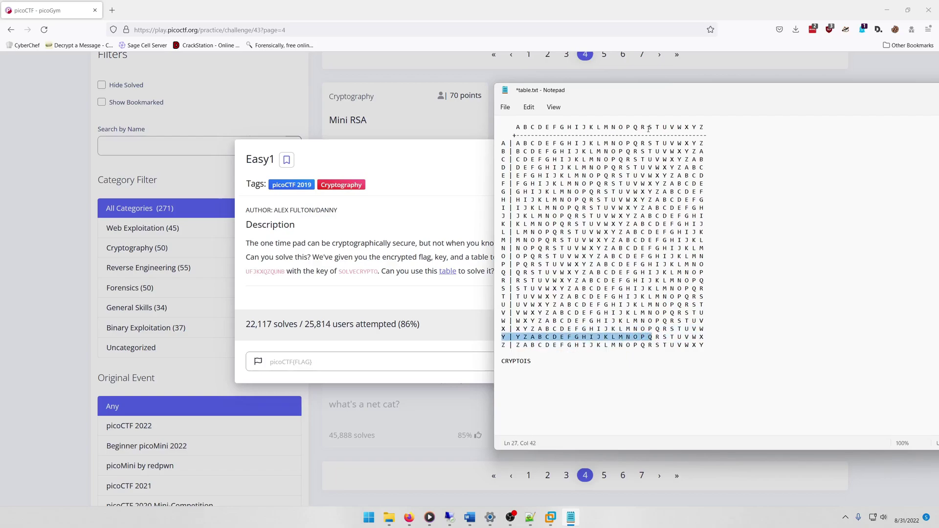
{"action": "left_click", "coordinate": [543, 368]}
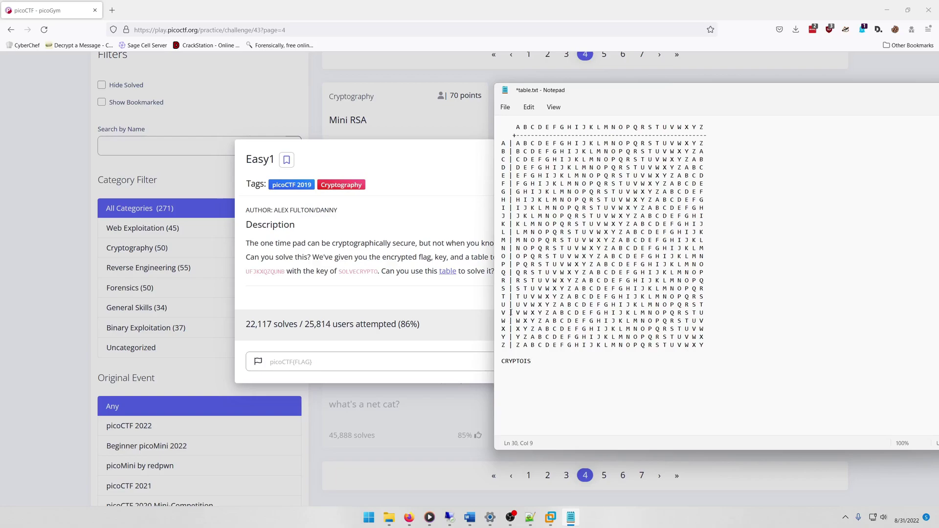
{"action": "left_click_drag", "start_coordinate": [501, 264], "coordinate": [561, 264]}
{"action": "left_click", "coordinate": [550, 361]}
{"action": "type", "text": "FUN"}
In a new tab, open dCode's Vernam Cipher tool by searching 'one time pad'
{"action": "left_click", "coordinate": [112, 10]}
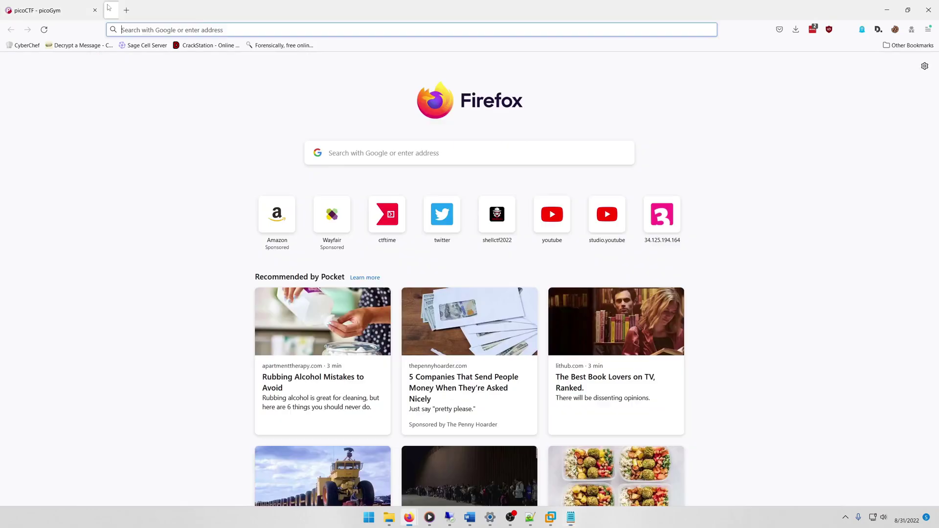
{"action": "left_click", "coordinate": [67, 47]}
{"action": "left_click", "coordinate": [281, 162]}
{"action": "type", "text": "o"}
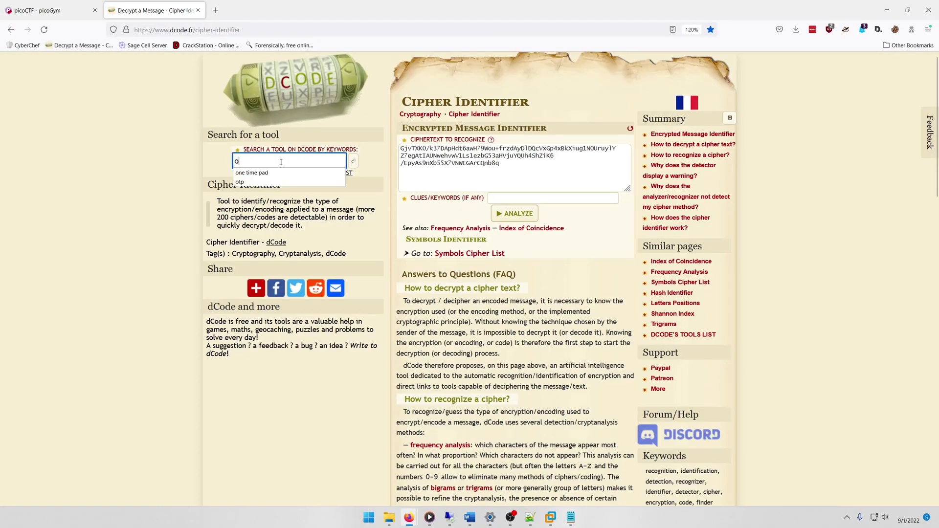
{"action": "type", "text": "ne time pad"}
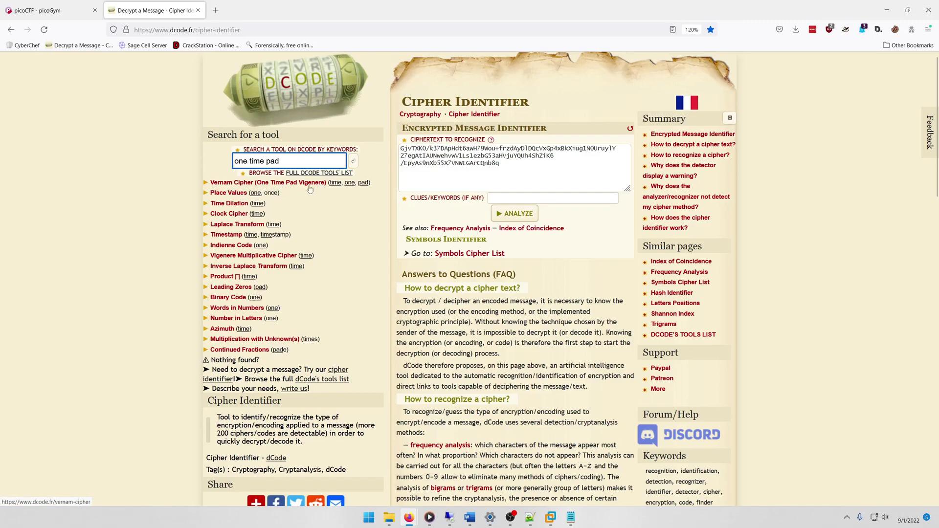
{"action": "left_click", "coordinate": [238, 186]}
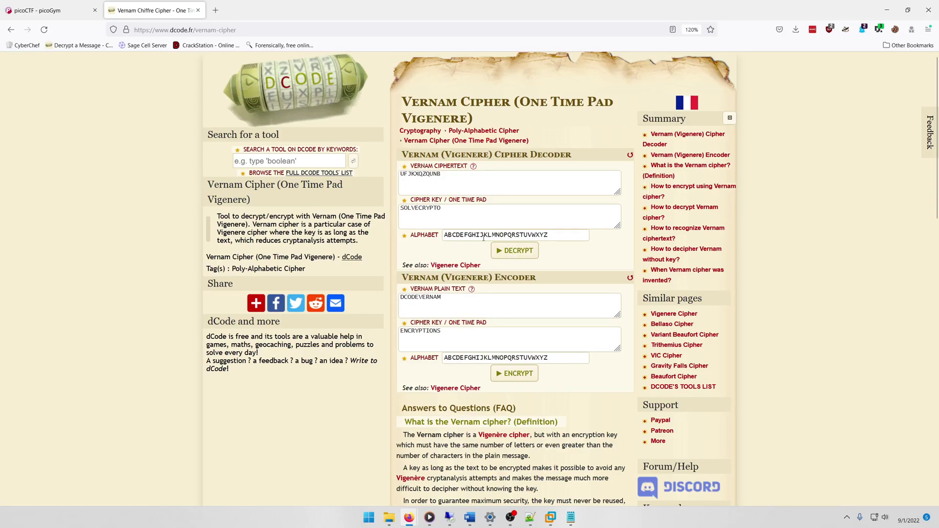
Decrypt UFJKXQZQUNB with key SOLVECRYPTO to confirm CRYPTOISFUN, then return to picoCTF
{"action": "left_click", "coordinate": [512, 252]}
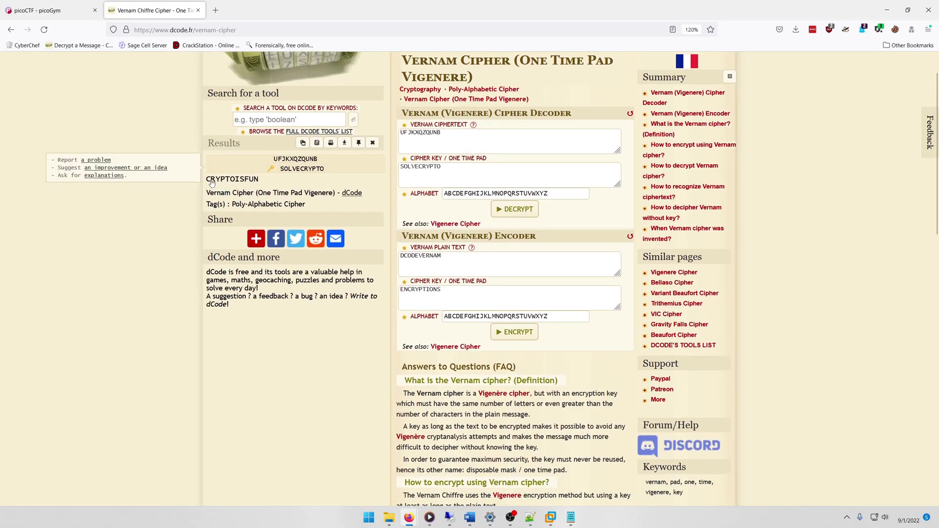
{"action": "double_click", "coordinate": [212, 181]}
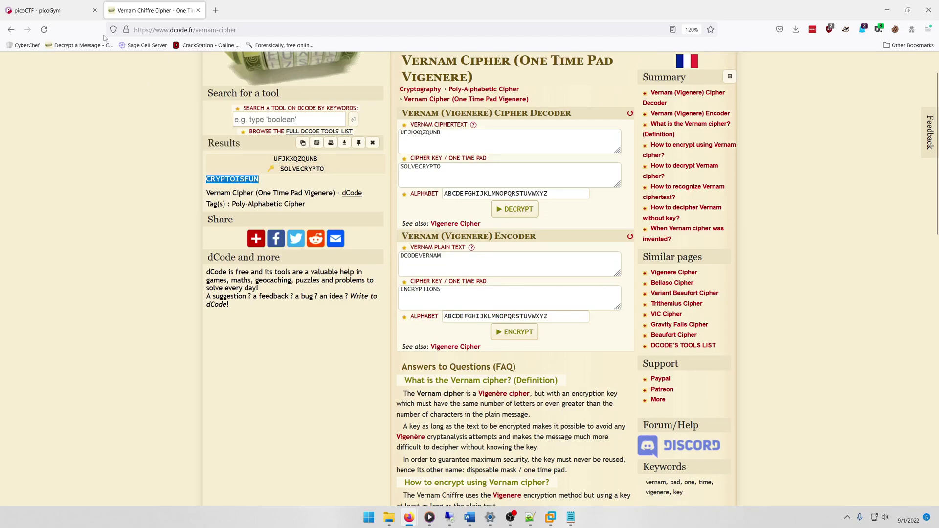
{"action": "left_click", "coordinate": [55, 11]}
Submit the flag picoCTF{CRYPTOISFUN} for the Easy1 challenge
{"action": "left_click", "coordinate": [317, 354]}
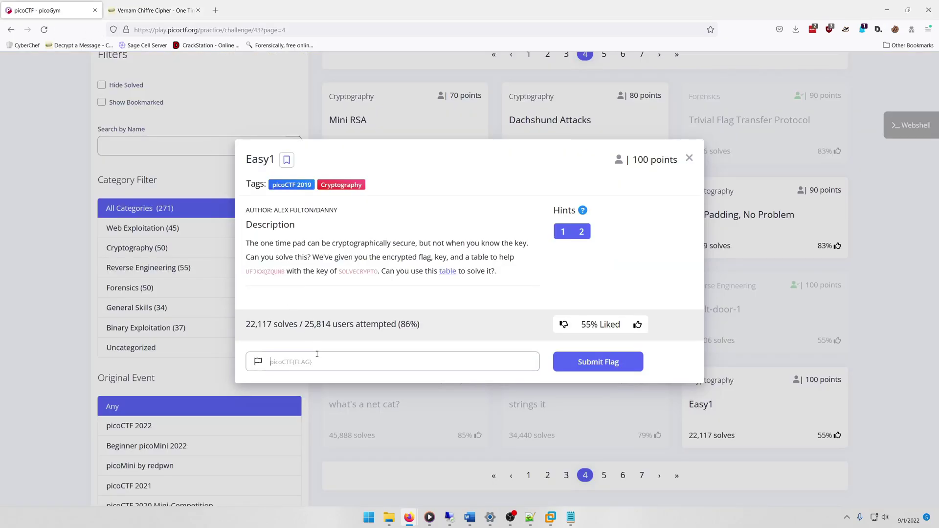
{"action": "type", "text": "picoCTF{CRYPTOISFUN}"}
{"action": "key", "text": "Return"}
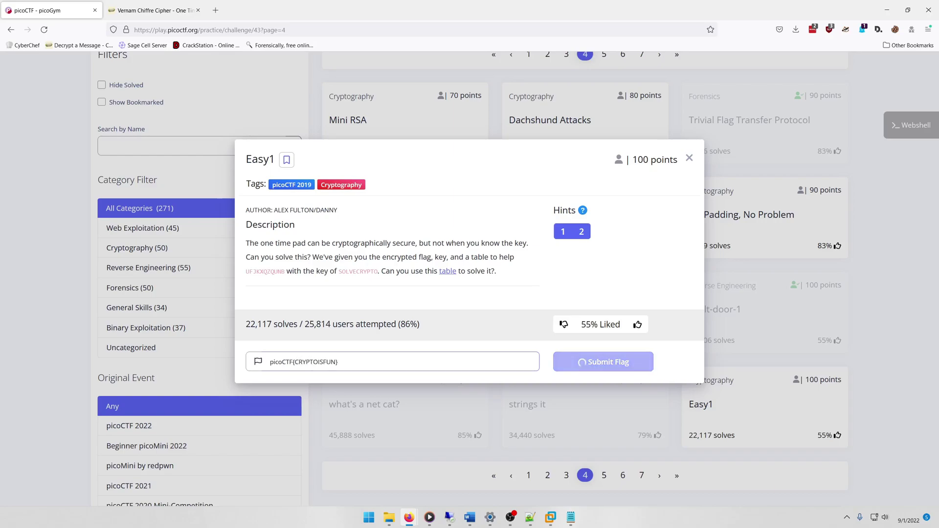